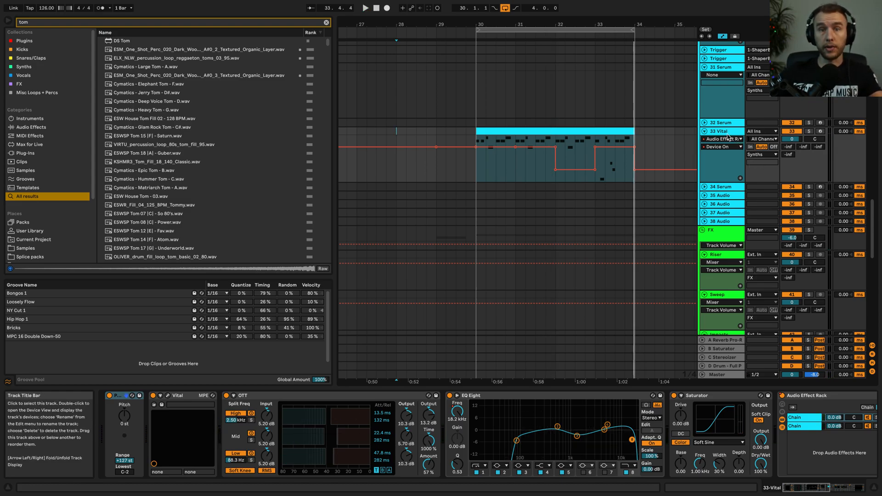
# Step: Clear the browser search and mark a time range on the 33 Vital track's automation lane
pyautogui.press('Escape')
pyautogui.scroll(-2, 725, 126)
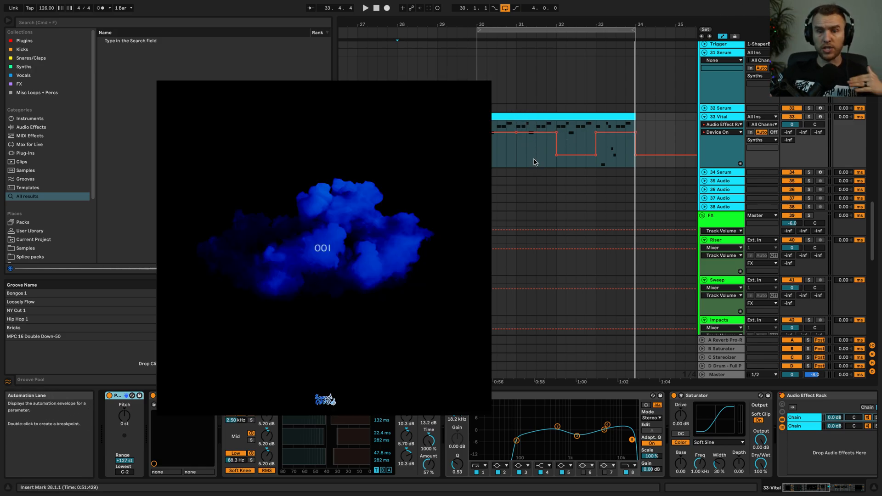
pyautogui.moveTo(536, 162); pyautogui.dragTo(438, 157)
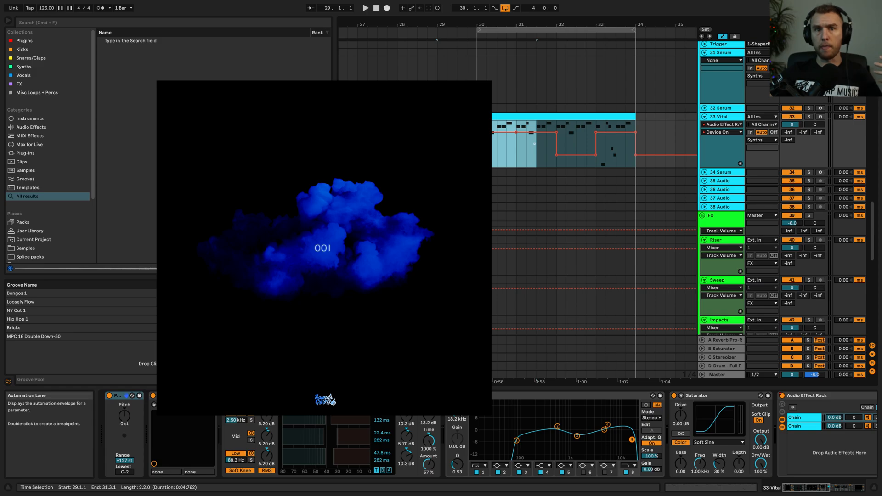
pyautogui.click(675, 145)
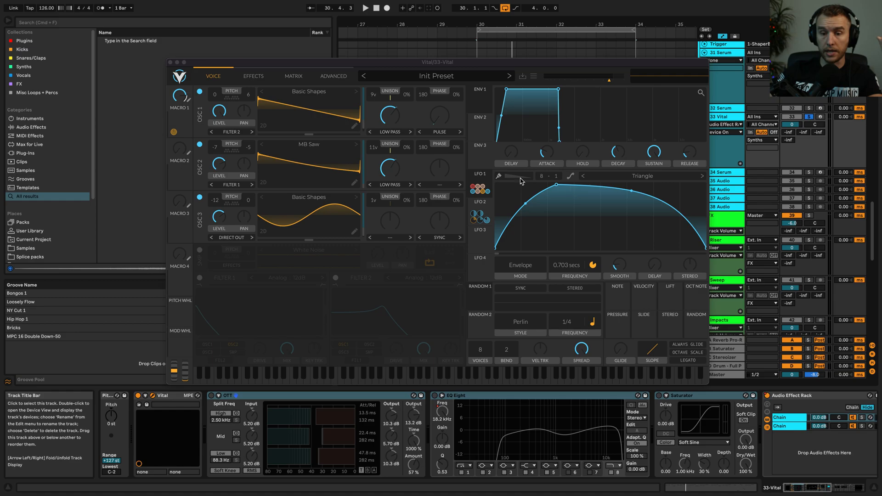
# Step: Load the Saw Up shape into LFO 1 and redraw it as a curve with an early peak and a long fall to zero
pyautogui.click(652, 176)
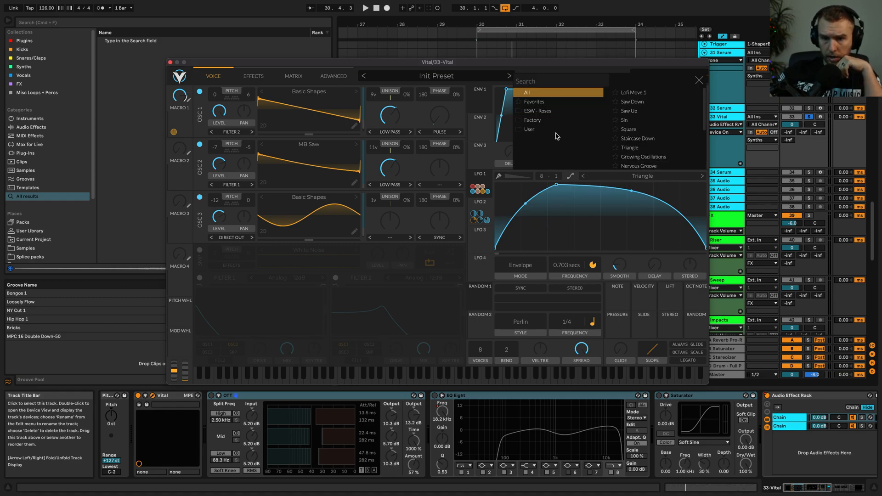
pyautogui.click(631, 111)
pyautogui.click(596, 193)
pyautogui.moveTo(596, 193); pyautogui.dragTo(524, 202)
pyautogui.doubleClick(706, 184)
pyautogui.moveTo(626, 219); pyautogui.dragTo(627, 192)
# Step: Review LFO 1's playback mode options and its frequency sync options
pyautogui.click(533, 266)
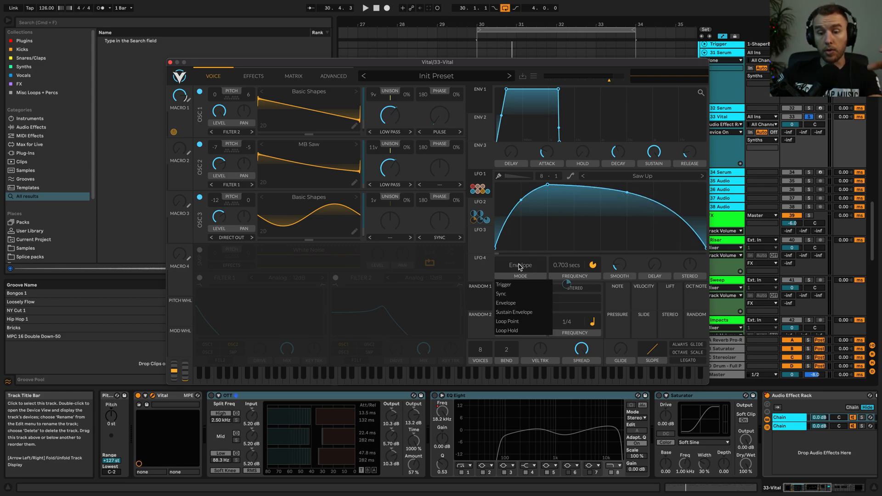
pyautogui.click(593, 265)
pyautogui.click(613, 265)
pyautogui.click(593, 265)
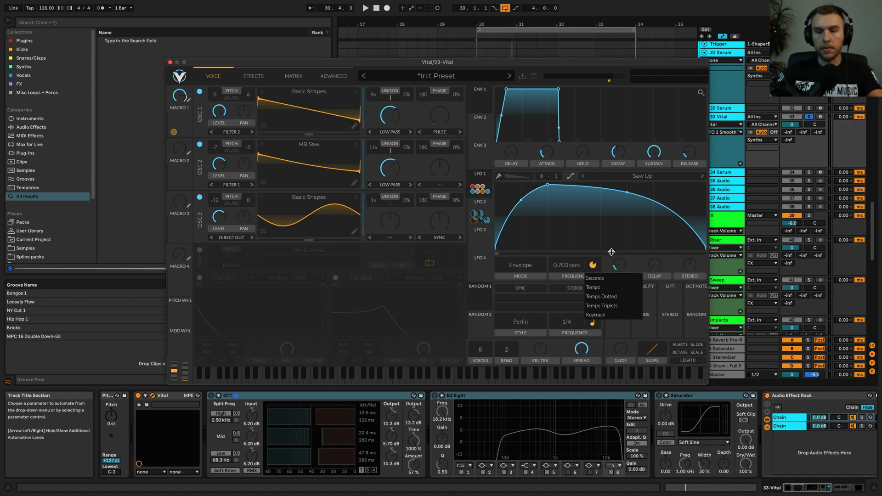
pyautogui.click(606, 257)
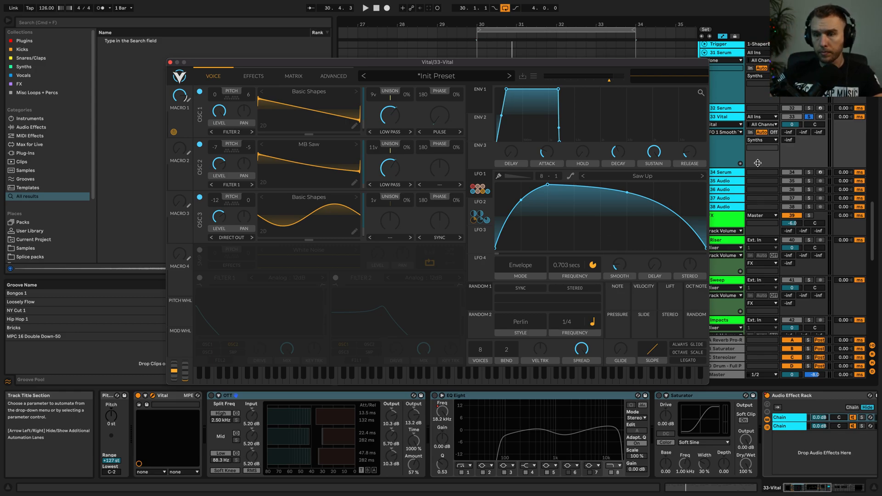
# Step: Audition the loop with oscillator 2 at a different transposition, and return its transpose to -7
pyautogui.press('space')
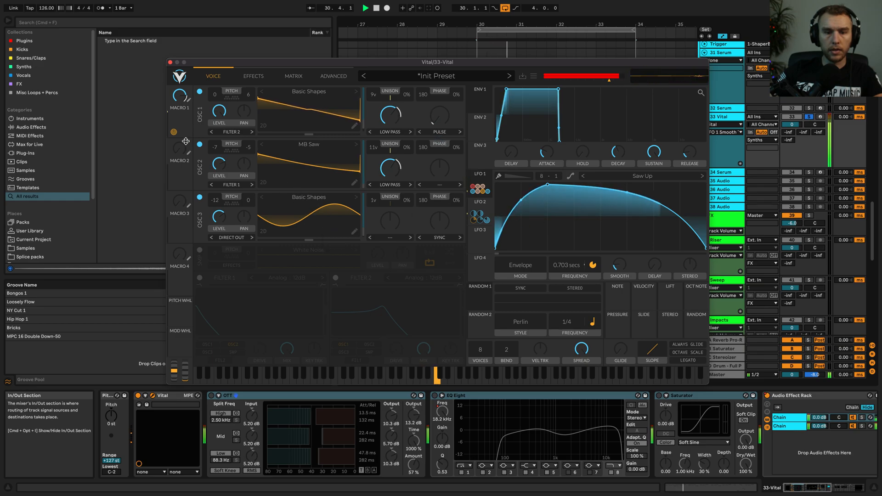
pyautogui.click(216, 150)
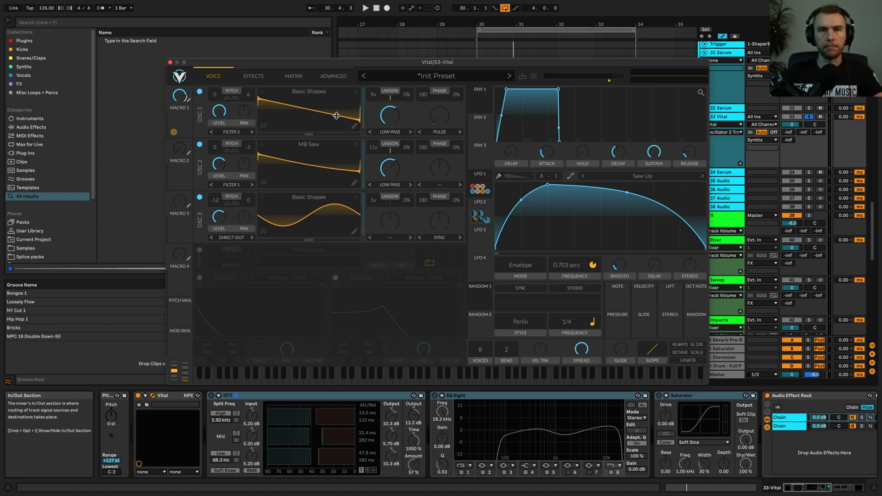
pyautogui.press('space')
pyautogui.press('space')
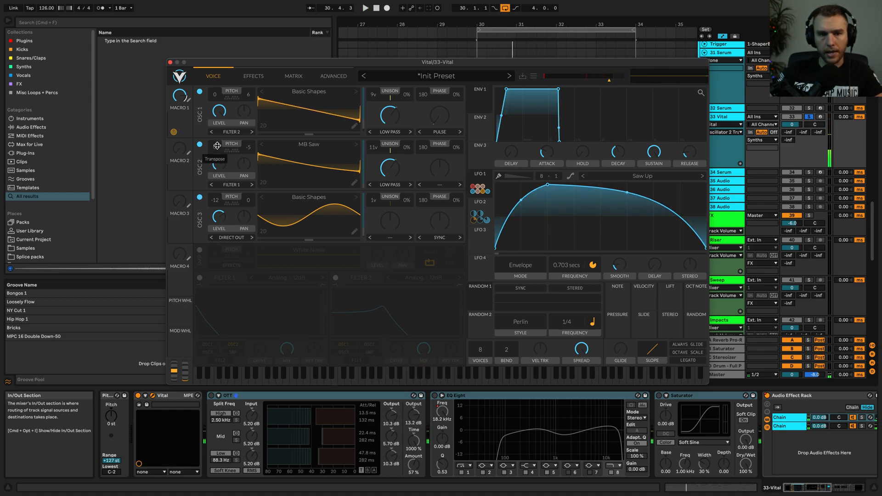
pyautogui.click(220, 163)
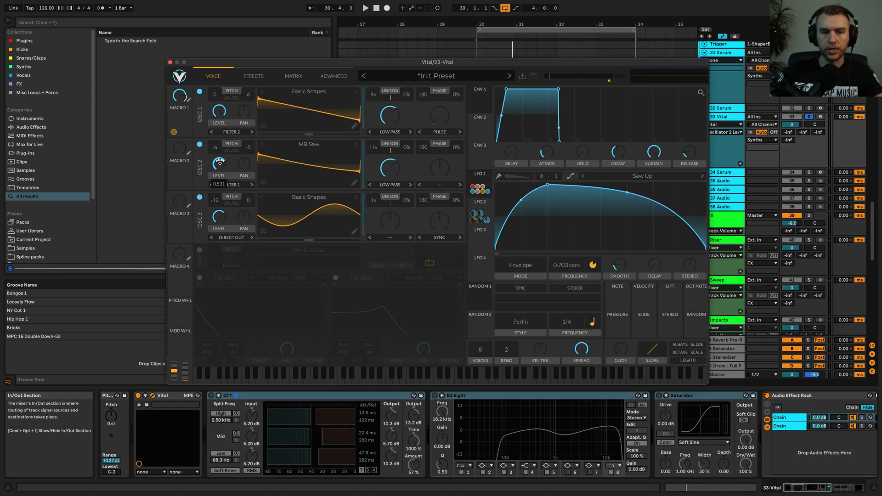
pyautogui.press('space')
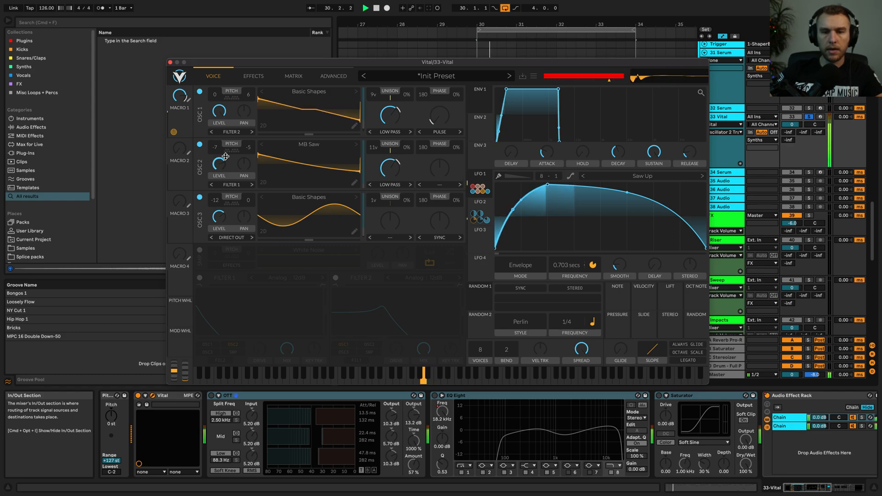
pyautogui.press('space')
# Step: Disconnect LFO 1 from the distortion effect's filter cutoff
pyautogui.click(253, 76)
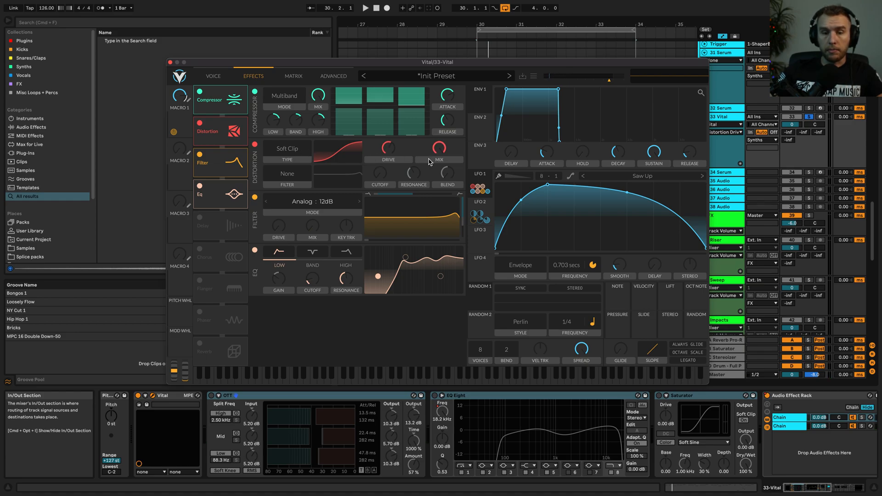
pyautogui.rightClick(381, 174)
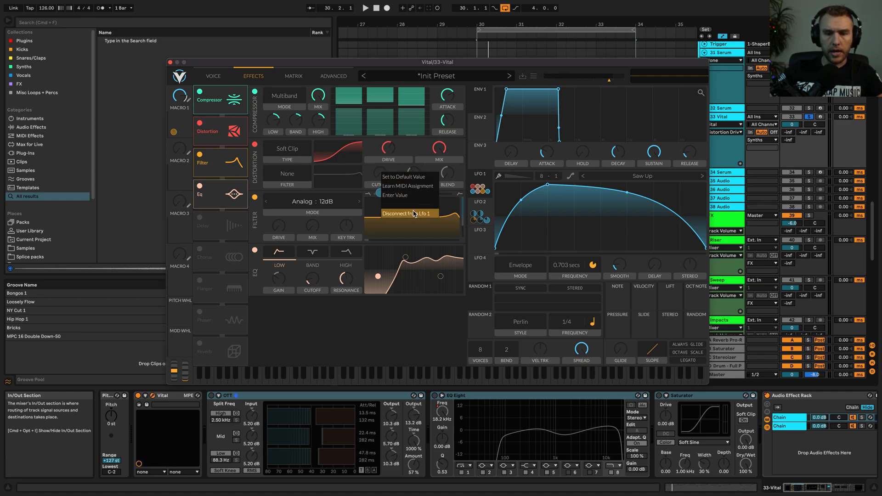
pyautogui.click(414, 214)
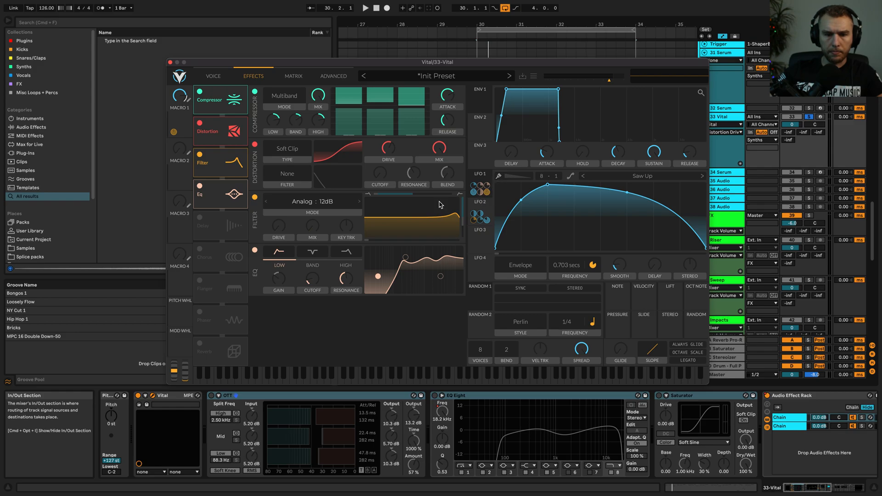
# Step: Inspect LFO 1's modulation amount on the effects filter cutoff and play the loop to hear it
pyautogui.click(480, 180)
pyautogui.moveTo(413, 236)
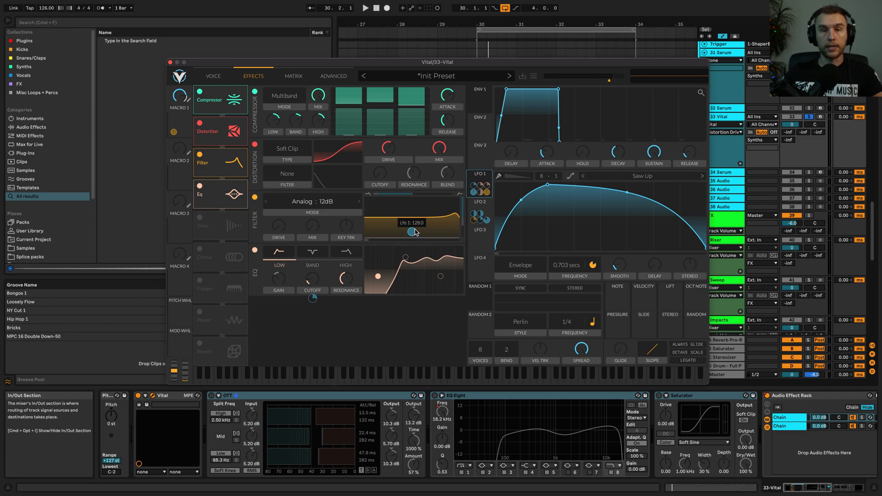
pyautogui.press('space')
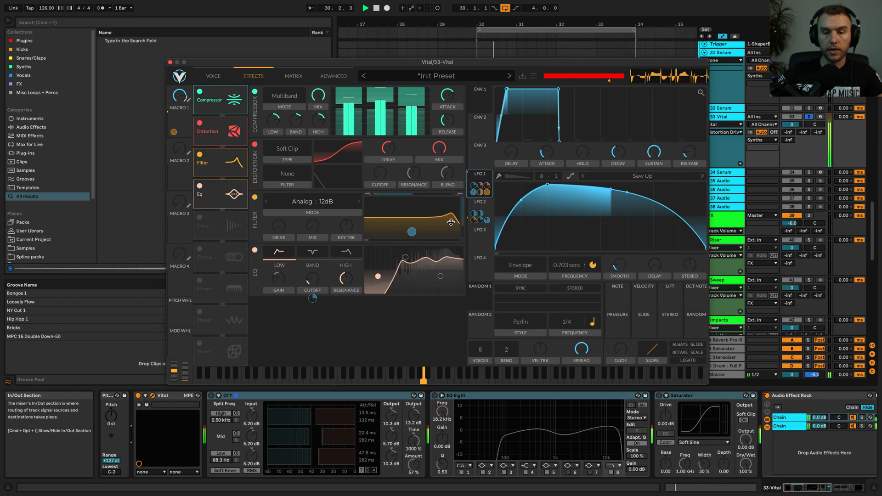
# Step: Nudge the EQ effect's high and mid band points slightly and audition the loop
pyautogui.click(441, 277)
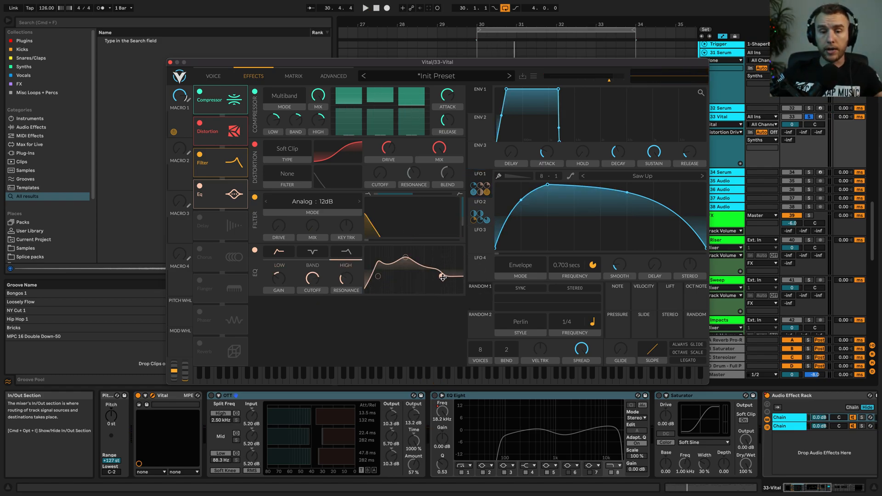
pyautogui.click(405, 257)
pyautogui.moveTo(407, 261); pyautogui.dragTo(407, 257)
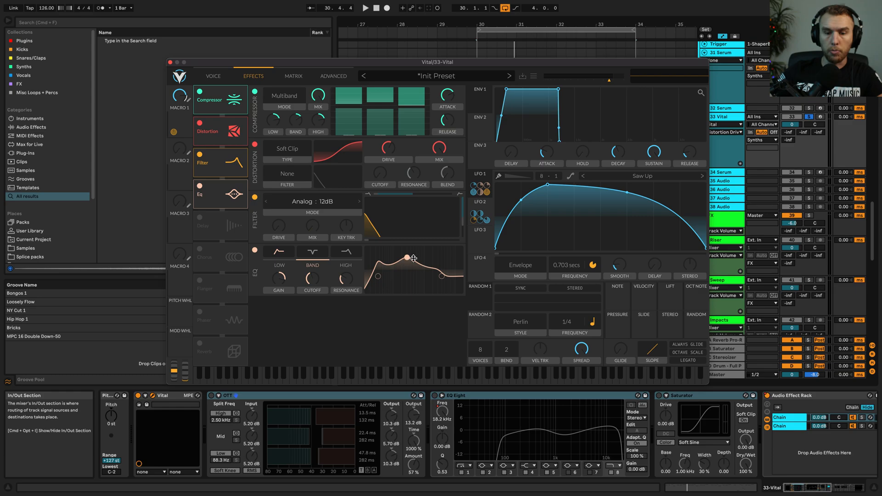
pyautogui.press('space')
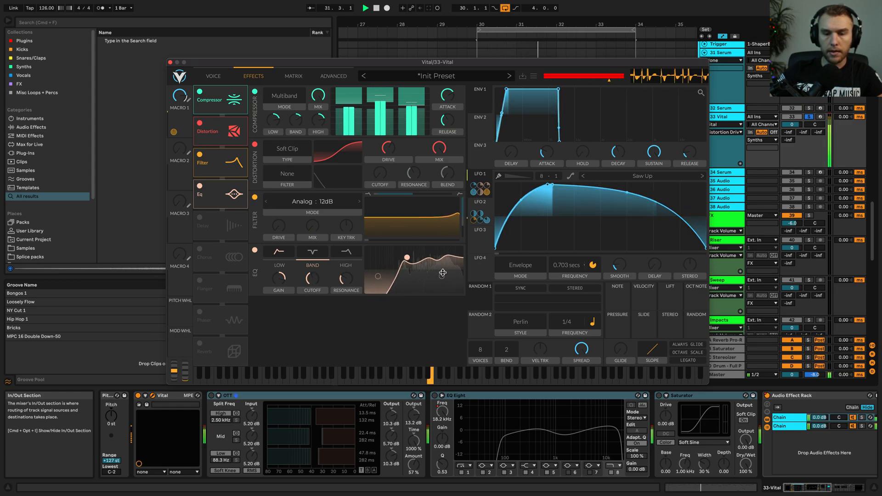
pyautogui.press('space')
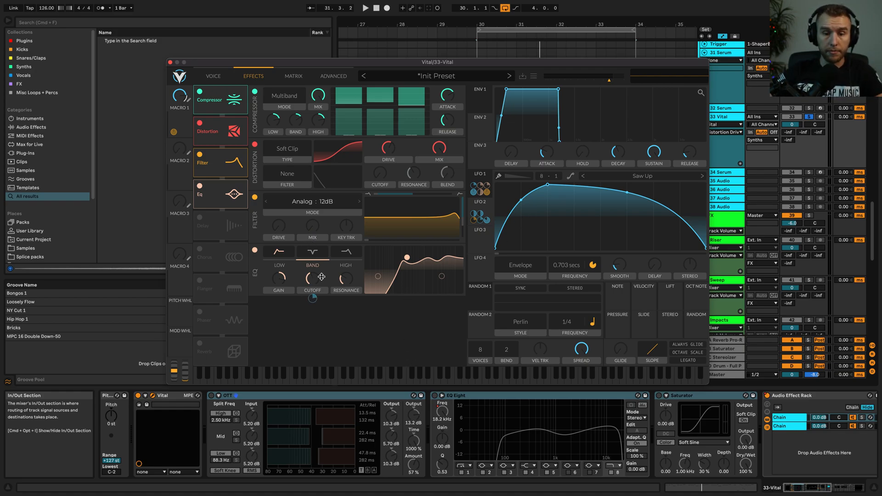
pyautogui.press('space')
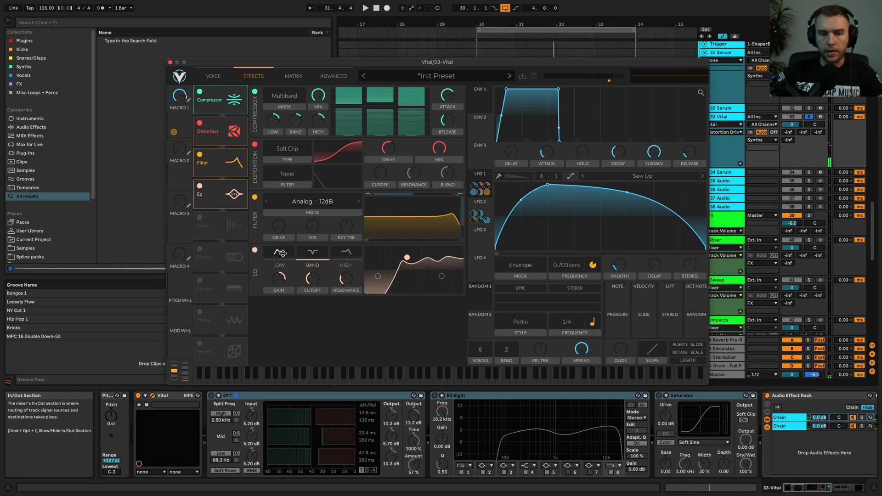
# Step: Nudge the EQ effect's low band to a cutoff of about 36 Hz and audition the modulated sweep
pyautogui.click(380, 276)
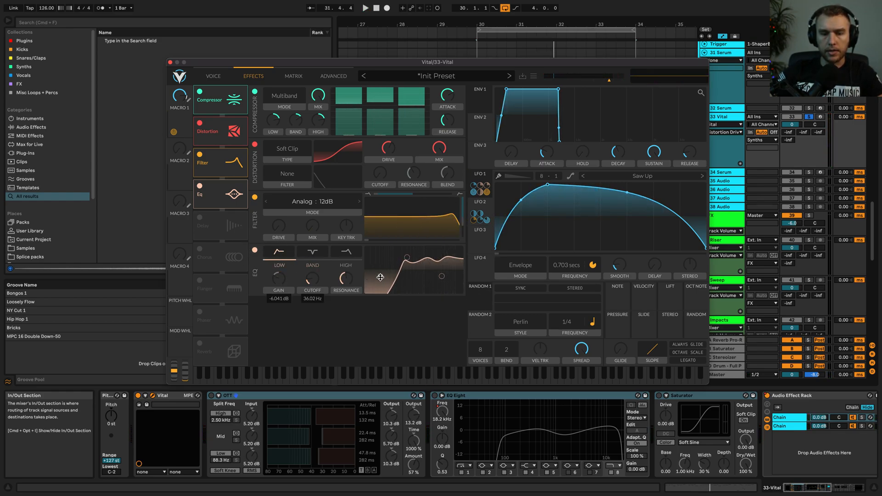
pyautogui.press('space')
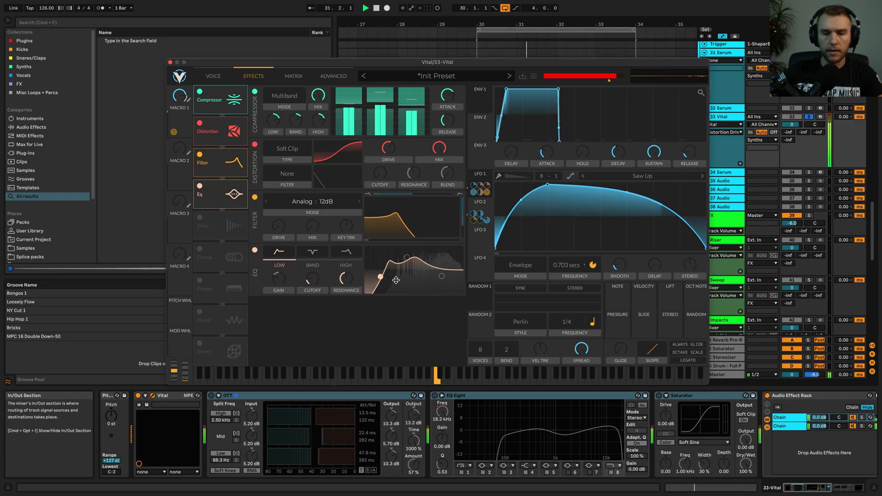
pyautogui.press('space')
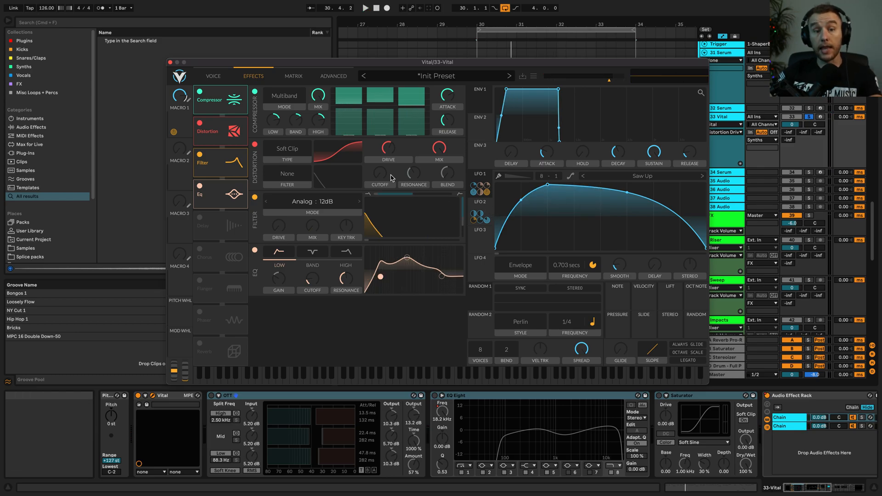
# Step: Inspect LFO 2's triangle shape, mode options and frequency
pyautogui.click(486, 207)
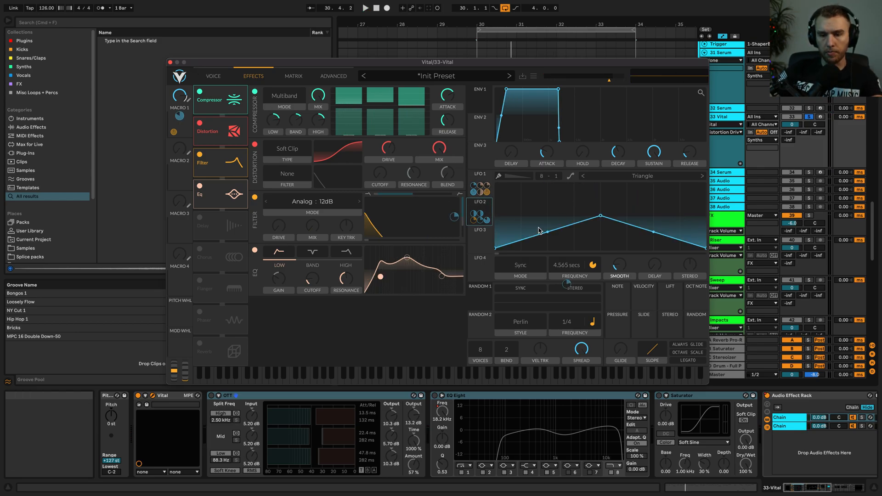
pyautogui.click(523, 270)
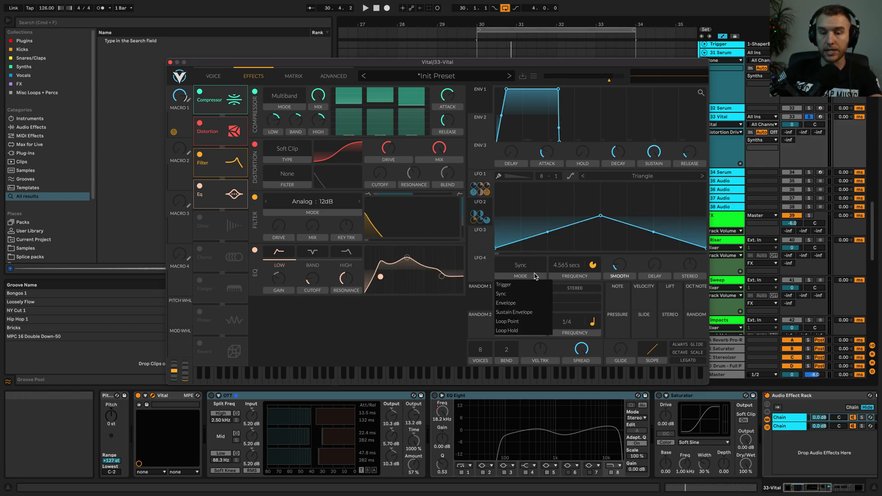
pyautogui.click(560, 269)
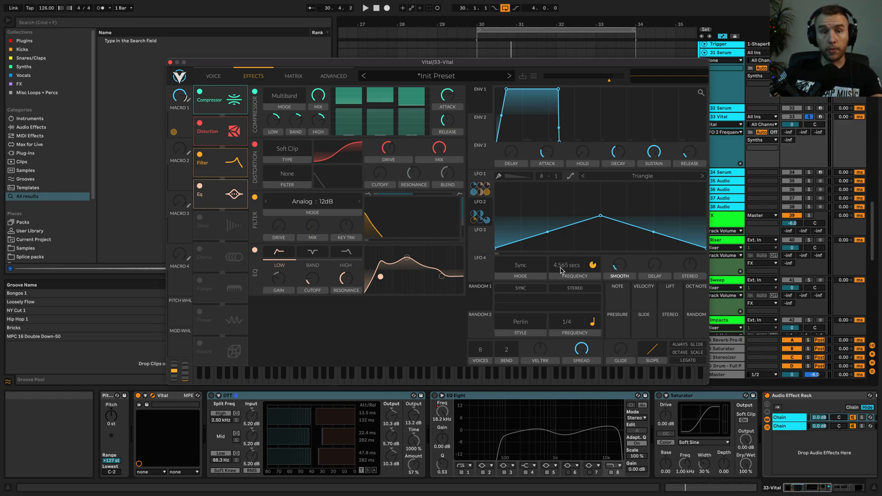
# Step: Check which oscillator controls LFO 2 and LFO 1 modulate, and play the loop
pyautogui.click(213, 75)
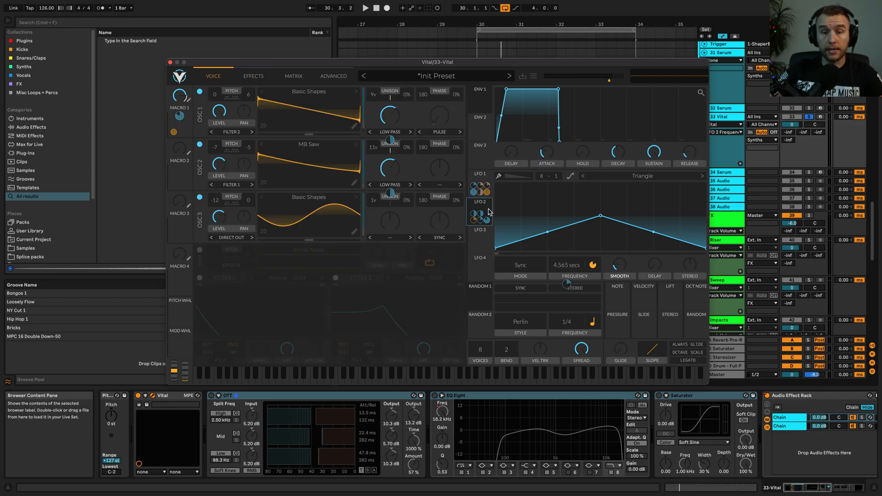
pyautogui.click(481, 183)
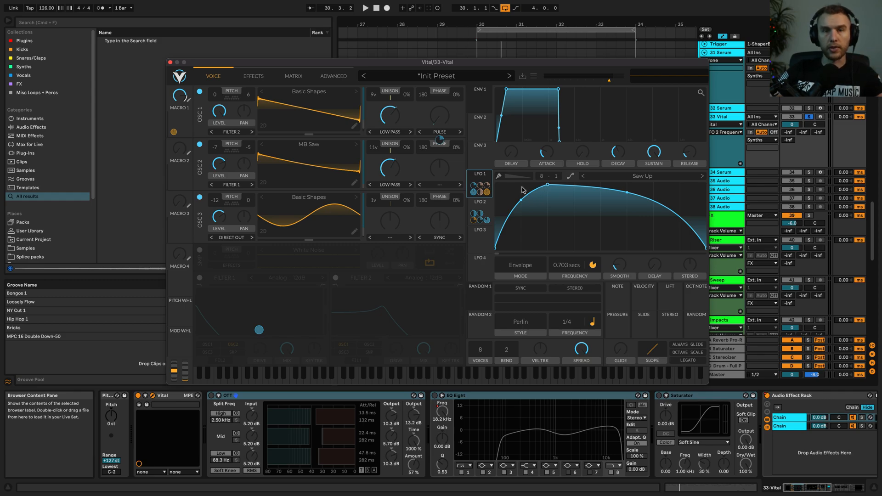
pyautogui.press('space')
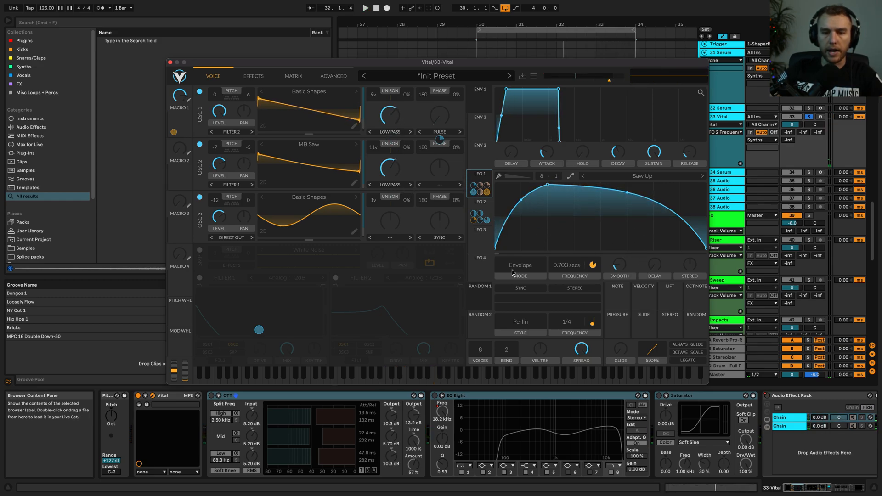
# Step: Check LFO 2's modulation of the low-pass spectral morph on oscillators 2 and 1, and audition the loop
pyautogui.click(480, 205)
pyautogui.click(390, 169)
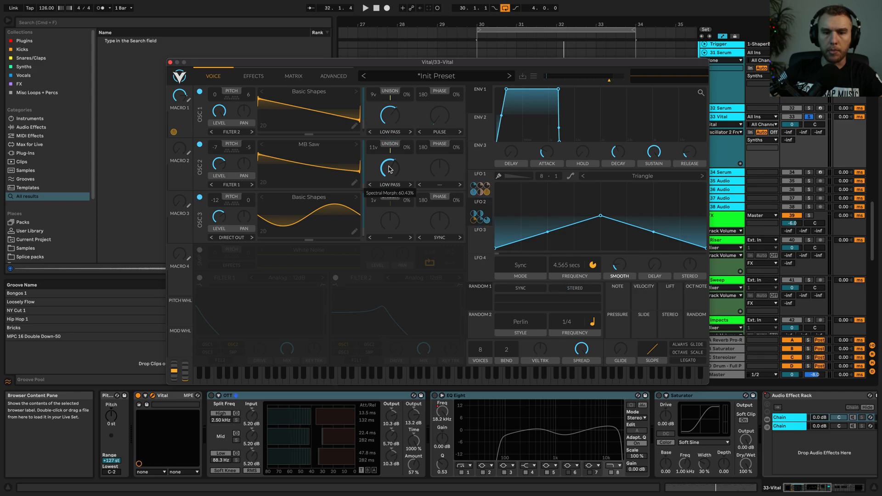
pyautogui.click(389, 117)
pyautogui.press('space')
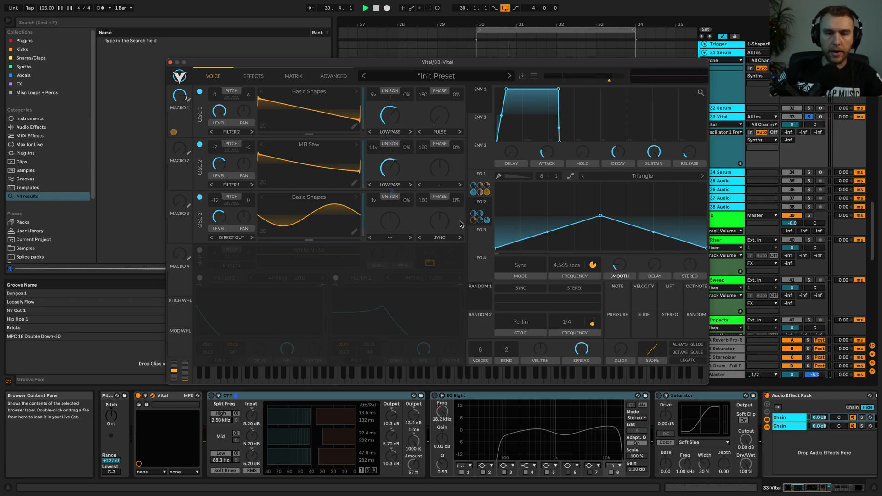
pyautogui.press('space')
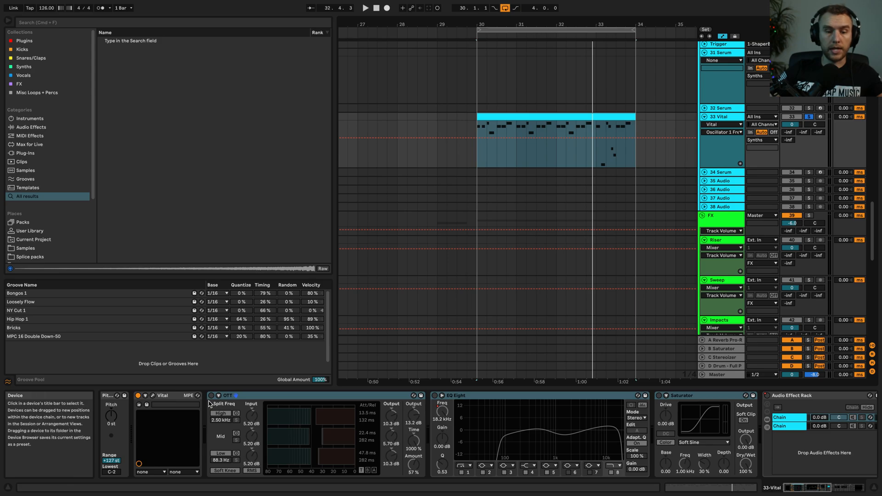
# Step: Activate the OTT, EQ Eight and Saturator devices on the 33 Vital track
pyautogui.click(211, 395)
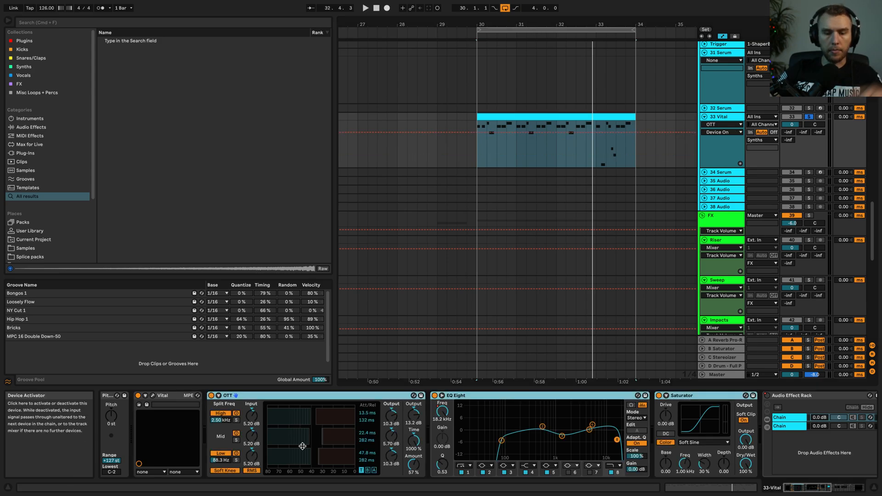
# Step: Check the time and amount settings of OTT on the 33 Vital track and audition the loop
pyautogui.click(418, 426)
pyautogui.click(419, 419)
pyautogui.click(413, 464)
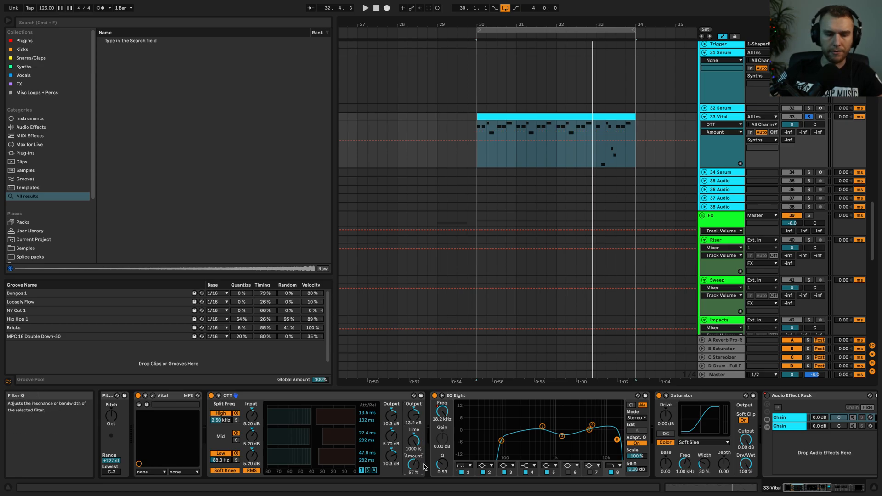
pyautogui.press('space')
pyautogui.click(531, 448)
pyautogui.press('space')
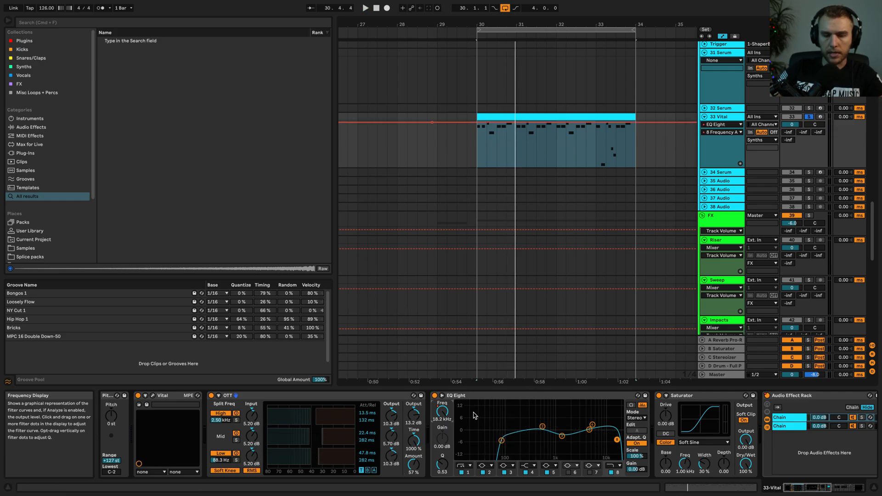
# Step: Examine EQ Eight's low-mid boost band and its midrange cut band on the 33 Vital track
pyautogui.scroll(5, 651, 98)
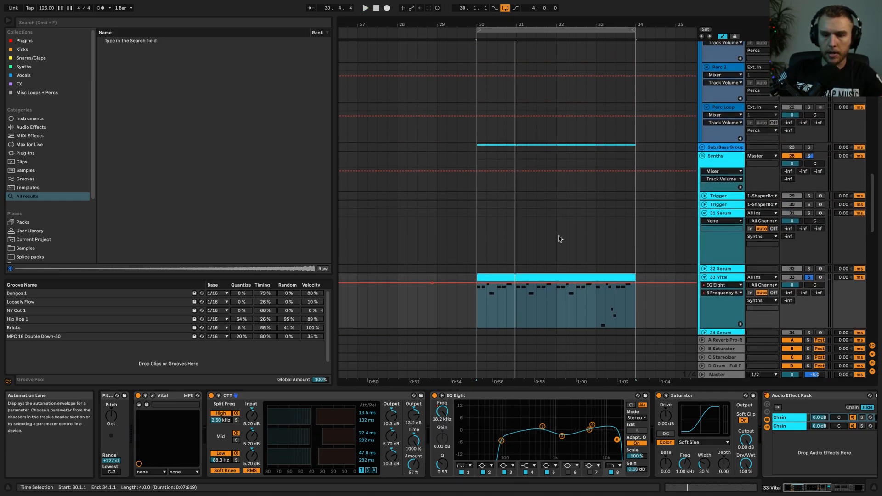
pyautogui.scroll(-2, 558, 239)
pyautogui.click(541, 426)
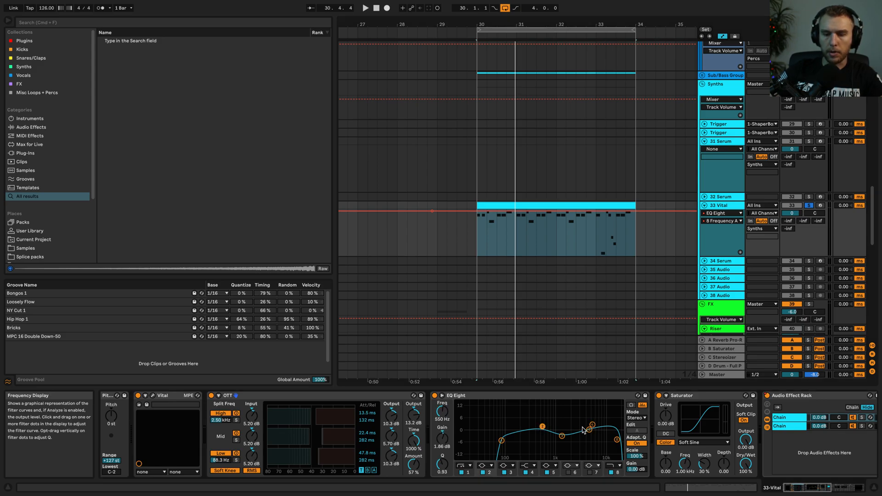
pyautogui.click(562, 436)
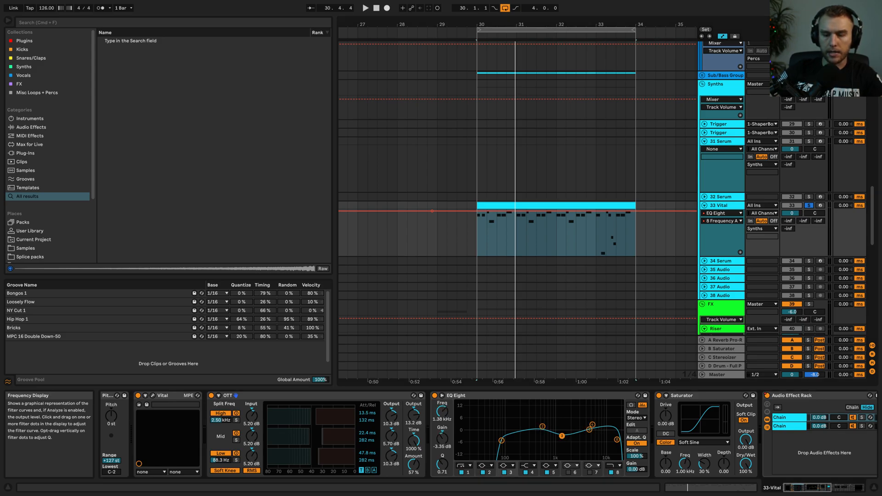
# Step: Review the Saturator, the rack's Dark Hall reverb and the sidechained Compressor after it, and play the loop
pyautogui.hscroll(5, 515, 455)
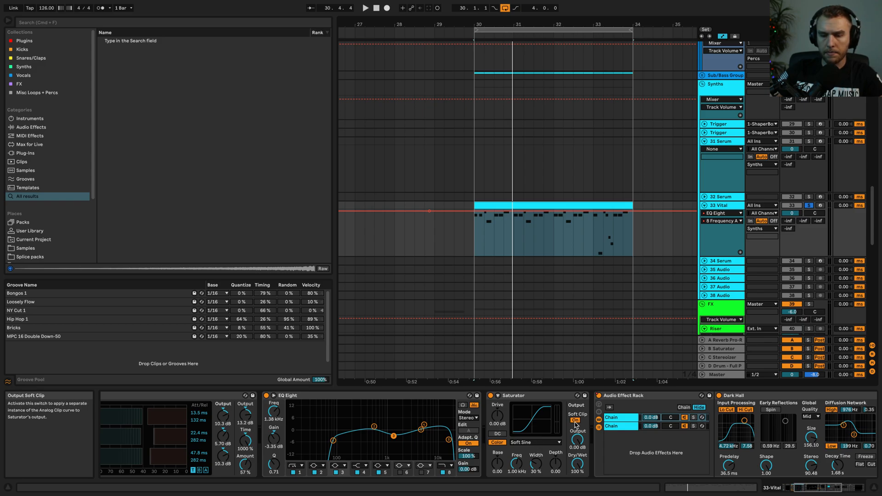
pyautogui.hscroll(5, 655, 477)
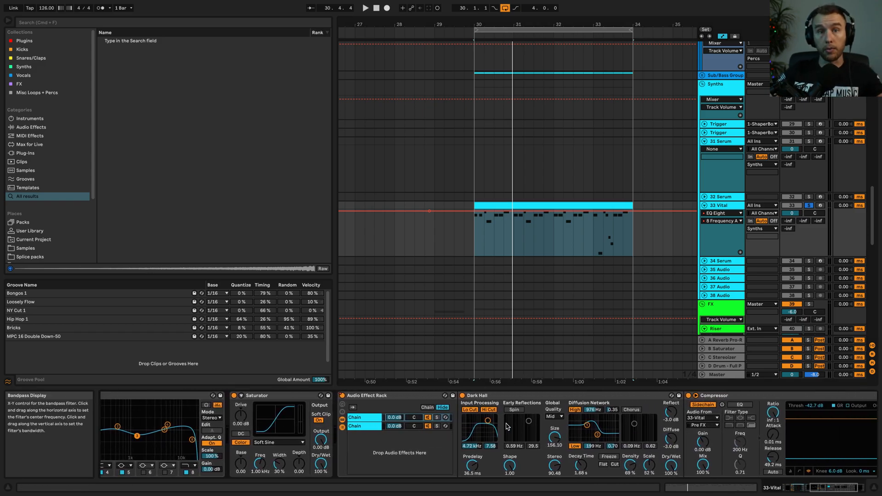
pyautogui.hscroll(6, 505, 426)
pyautogui.click(633, 398)
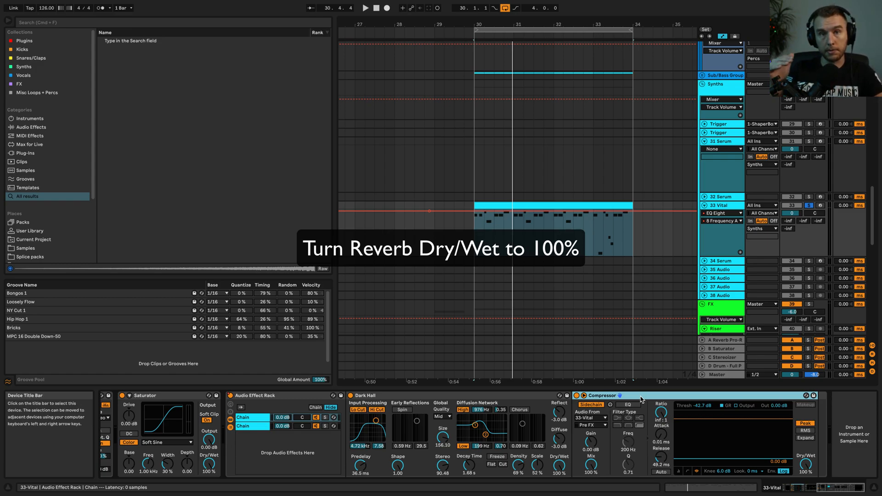
pyautogui.press('space')
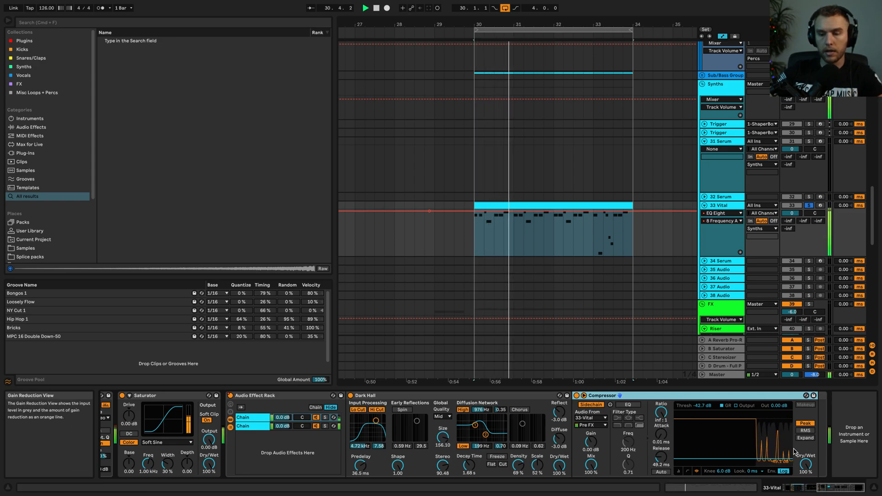